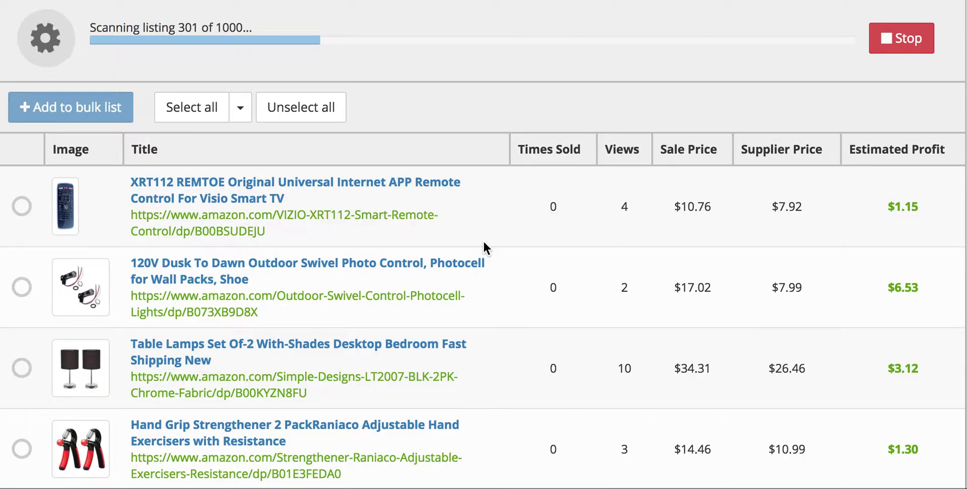
Step: Select only the sold listings in the competitor scan results
{"action": "left_click", "coordinate": [240, 107]}
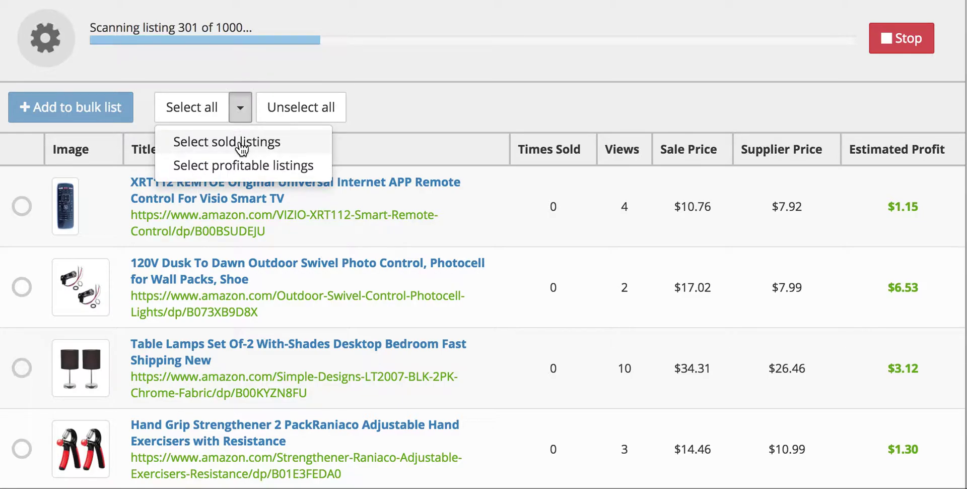
{"action": "left_click", "coordinate": [240, 142]}
{"action": "left_click", "coordinate": [241, 112]}
{"action": "left_click", "coordinate": [240, 141]}
Step: Review the selected listings in the scan results, checking their times sold and views against the unselected ones
{"action": "scroll", "coordinate": [486, 266], "scroll_direction": "down", "scroll_amount": 10}
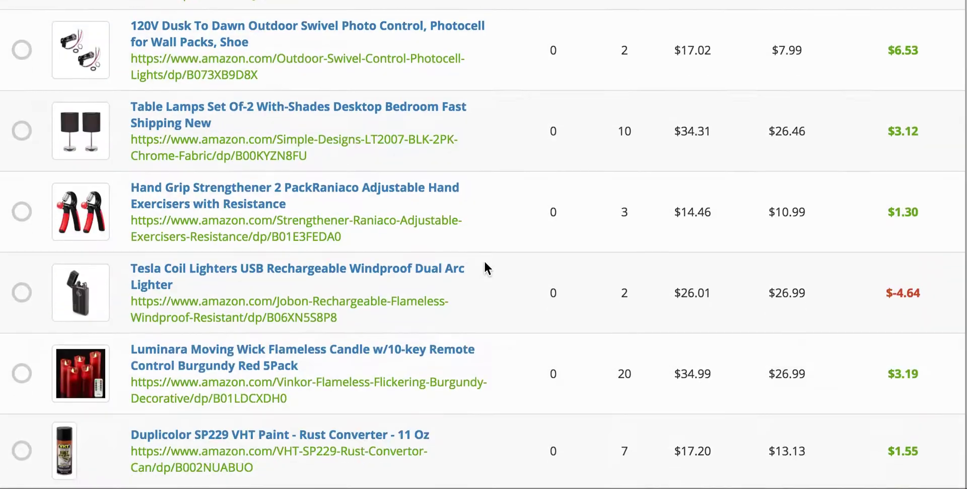
{"action": "scroll", "coordinate": [487, 268], "scroll_direction": "down", "scroll_amount": 10}
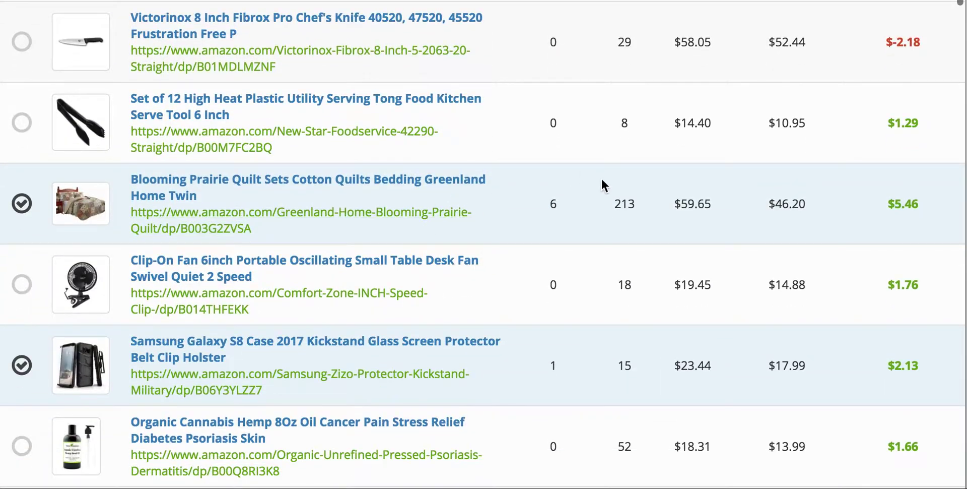
{"action": "scroll", "coordinate": [538, 225], "scroll_direction": "down", "scroll_amount": 20}
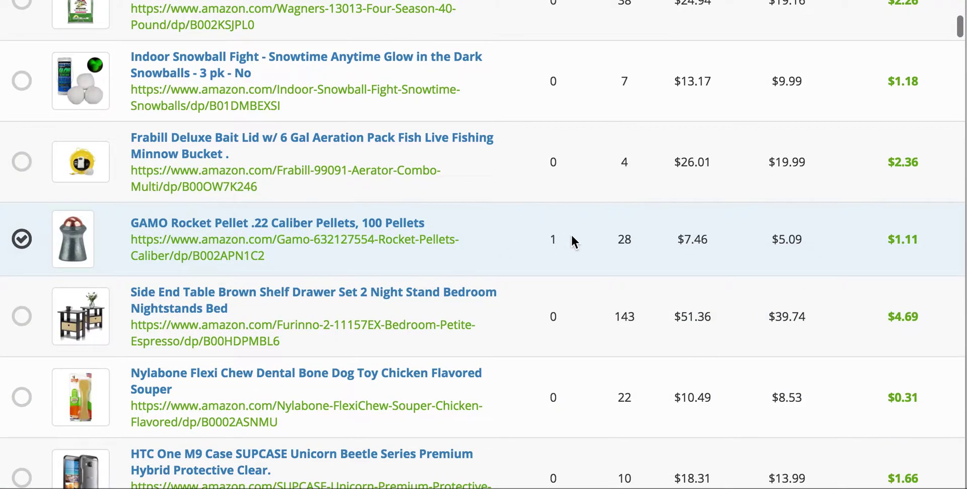
{"action": "scroll", "coordinate": [576, 260], "scroll_direction": "down", "scroll_amount": 20}
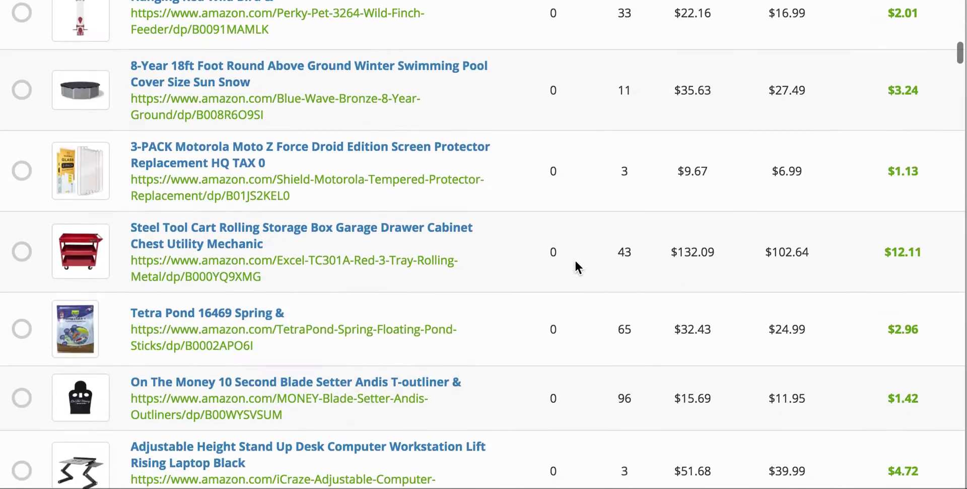
{"action": "scroll", "coordinate": [575, 259], "scroll_direction": "down", "scroll_amount": 15}
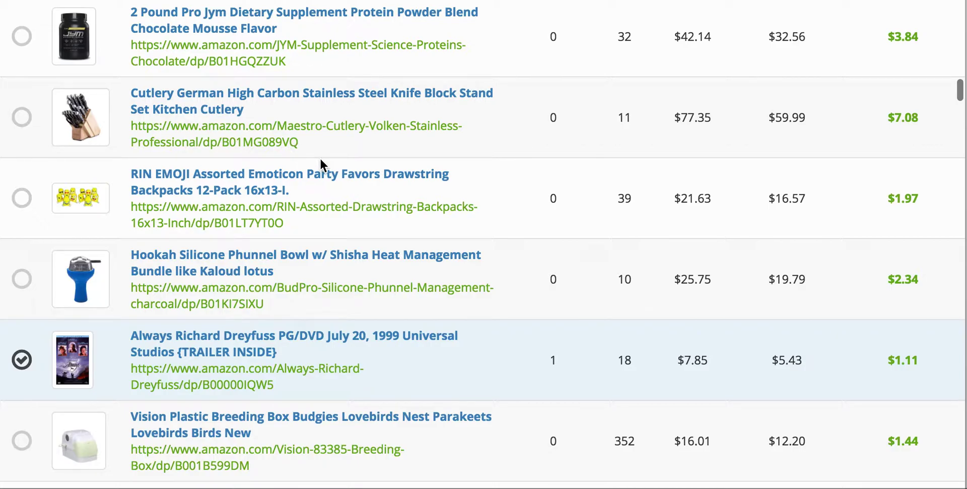
{"action": "scroll", "coordinate": [320, 165], "scroll_direction": "down", "scroll_amount": 3}
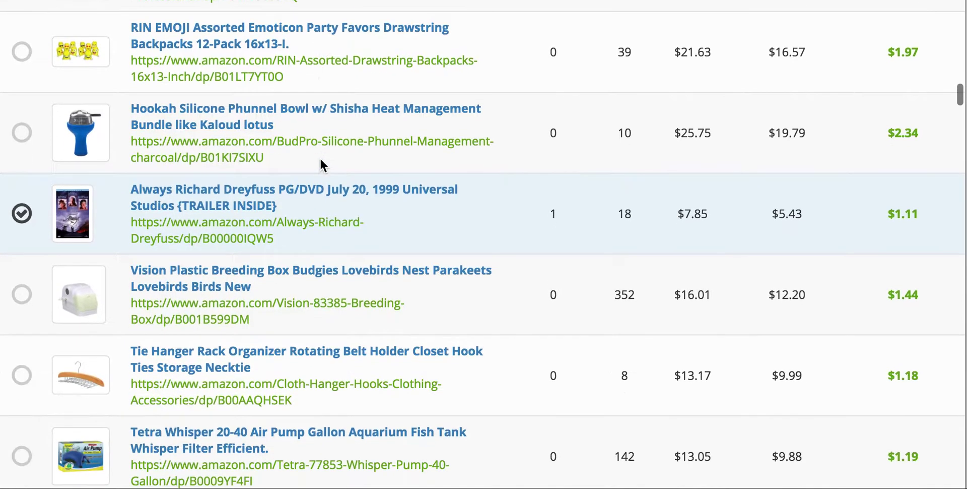
{"action": "scroll", "coordinate": [320, 164], "scroll_direction": "up", "scroll_amount": 15}
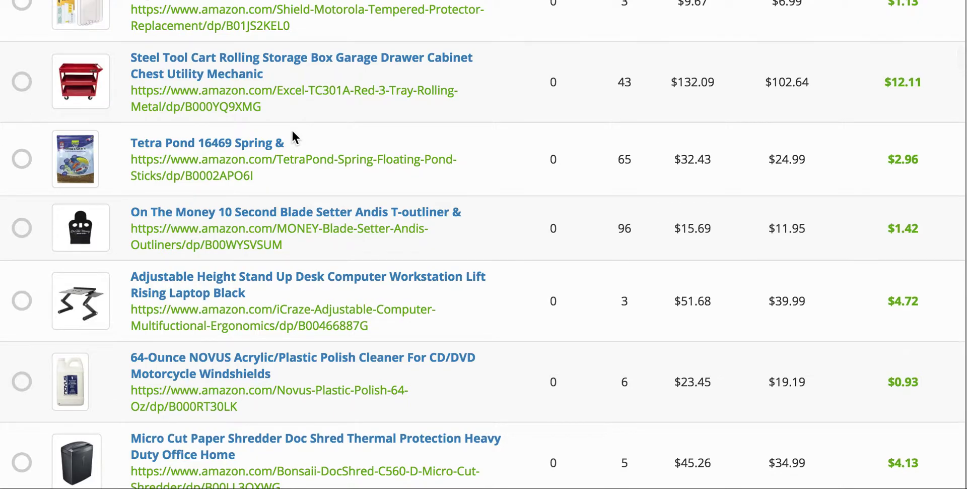
{"action": "scroll", "coordinate": [293, 132], "scroll_direction": "down", "scroll_amount": 4}
{"action": "scroll", "coordinate": [294, 137], "scroll_direction": "down", "scroll_amount": 2}
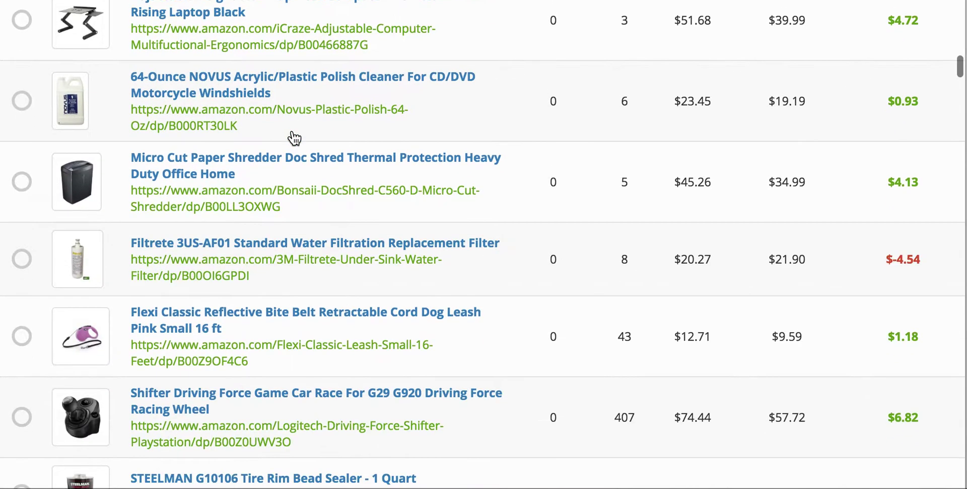
{"action": "scroll", "coordinate": [296, 136], "scroll_direction": "up", "scroll_amount": 1}
{"action": "scroll", "coordinate": [633, 97], "scroll_direction": "up", "scroll_amount": 5}
{"action": "scroll", "coordinate": [634, 99], "scroll_direction": "down", "scroll_amount": 10}
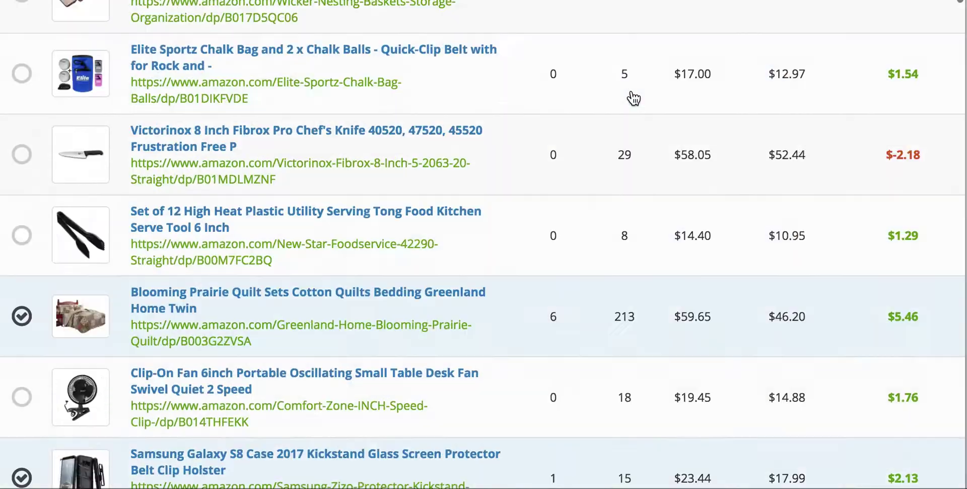
{"action": "scroll", "coordinate": [634, 98], "scroll_direction": "up", "scroll_amount": 15}
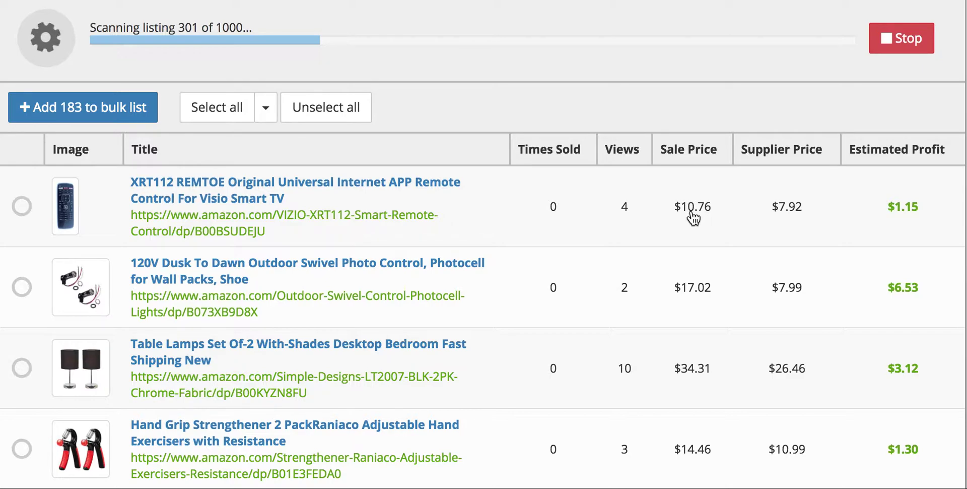
Step: Compare the estimated profit of the scanned listings, including the loss-making ones
{"action": "scroll", "coordinate": [698, 216], "scroll_direction": "down", "scroll_amount": 10}
{"action": "scroll", "coordinate": [697, 184], "scroll_direction": "up", "scroll_amount": 10}
{"action": "scroll", "coordinate": [698, 185], "scroll_direction": "down", "scroll_amount": 1}
{"action": "scroll", "coordinate": [381, 230], "scroll_direction": "down", "scroll_amount": 10}
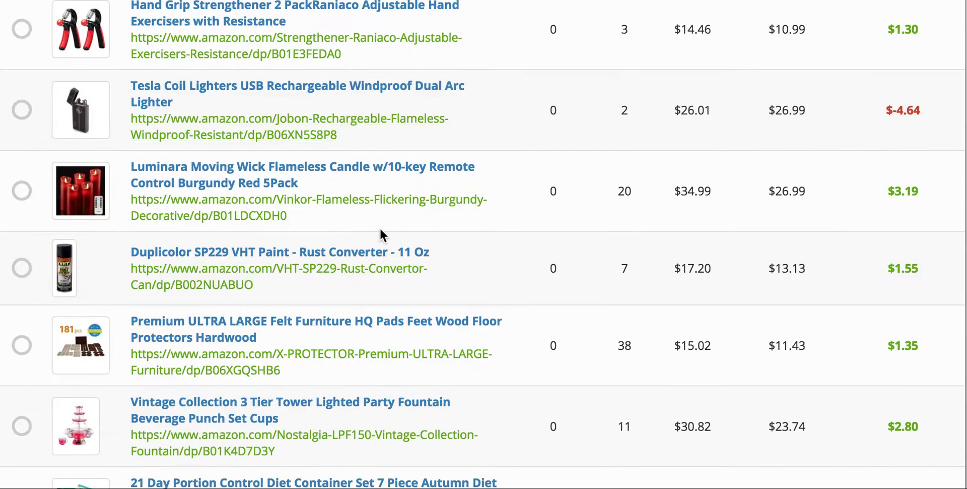
{"action": "scroll", "coordinate": [381, 234], "scroll_direction": "down", "scroll_amount": 10}
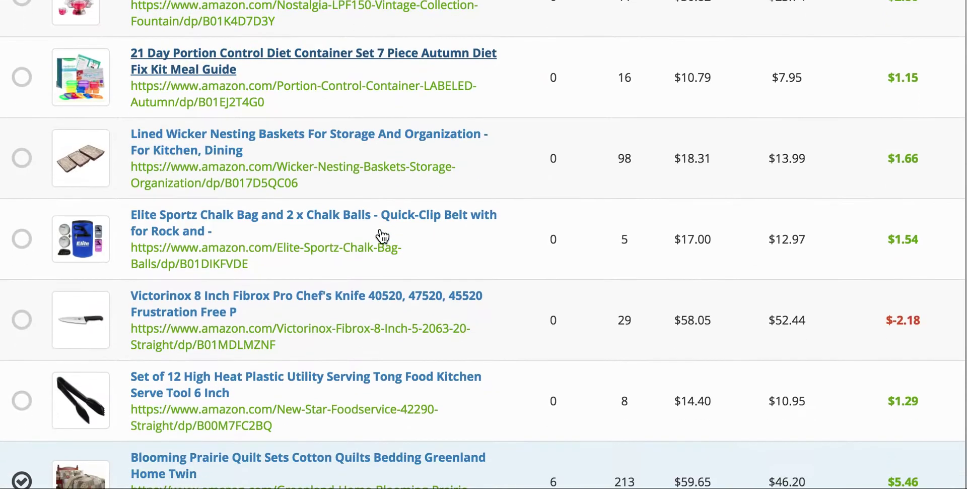
{"action": "scroll", "coordinate": [382, 236], "scroll_direction": "down", "scroll_amount": 4}
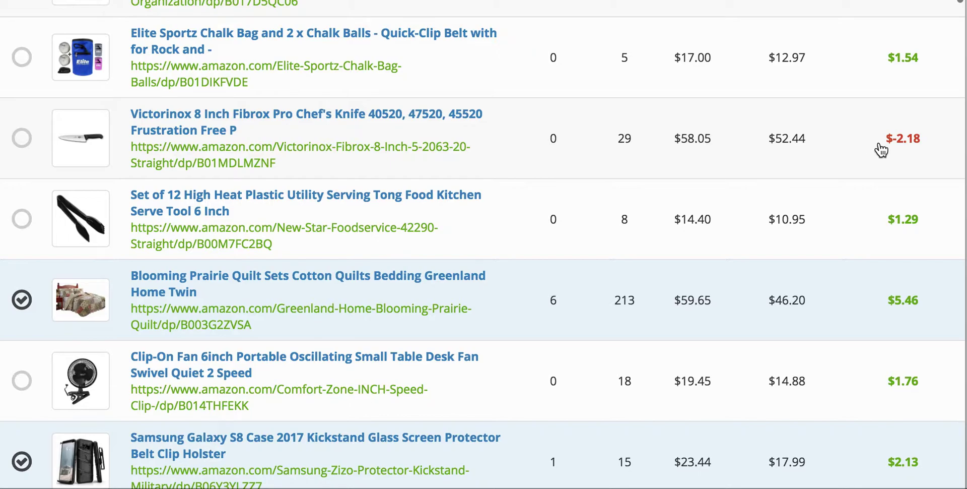
{"action": "scroll", "coordinate": [882, 150], "scroll_direction": "down", "scroll_amount": 4}
Step: Unselect all listings in the scan results
{"action": "scroll", "coordinate": [882, 150], "scroll_direction": "up", "scroll_amount": 1}
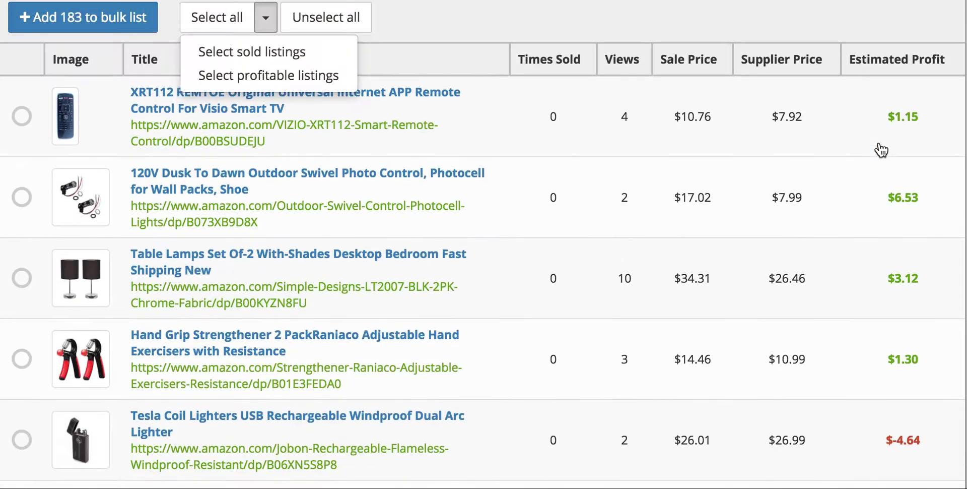
{"action": "scroll", "coordinate": [881, 149], "scroll_direction": "up", "scroll_amount": 2}
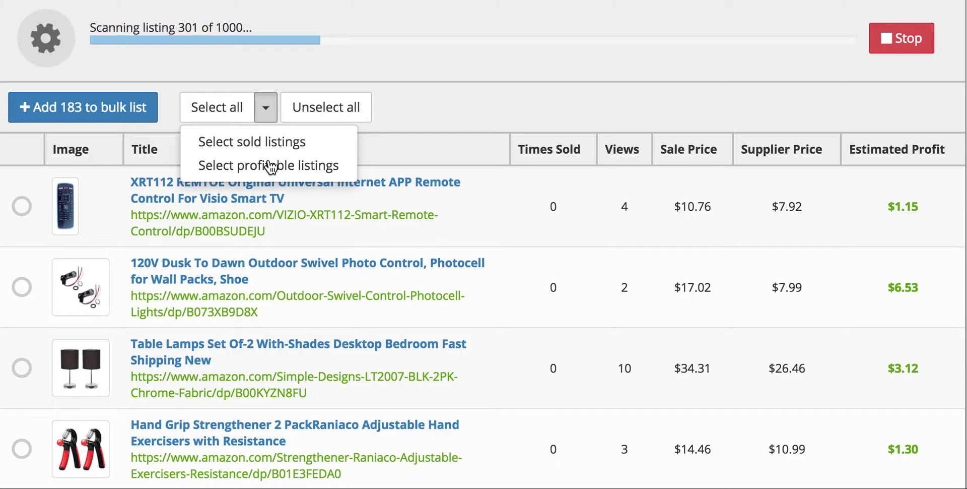
{"action": "left_click", "coordinate": [322, 113]}
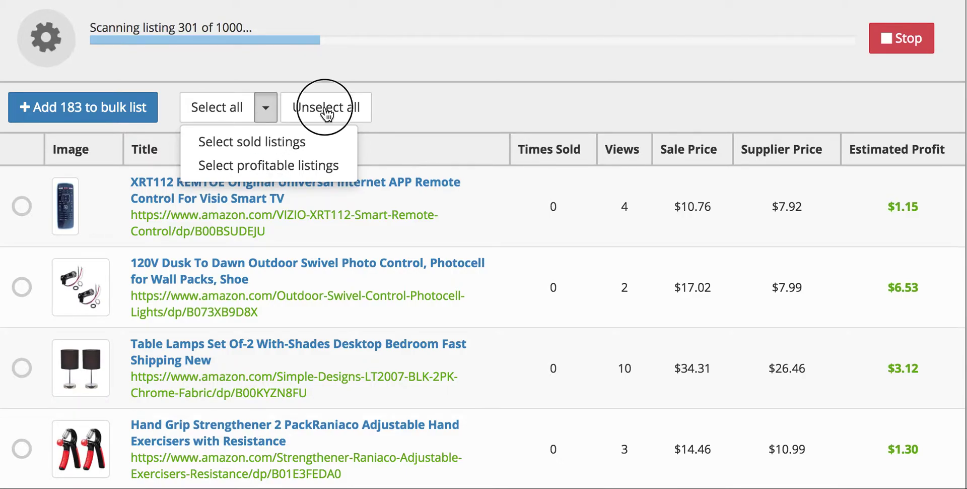
{"action": "left_click", "coordinate": [237, 143]}
{"action": "left_click", "coordinate": [242, 112]}
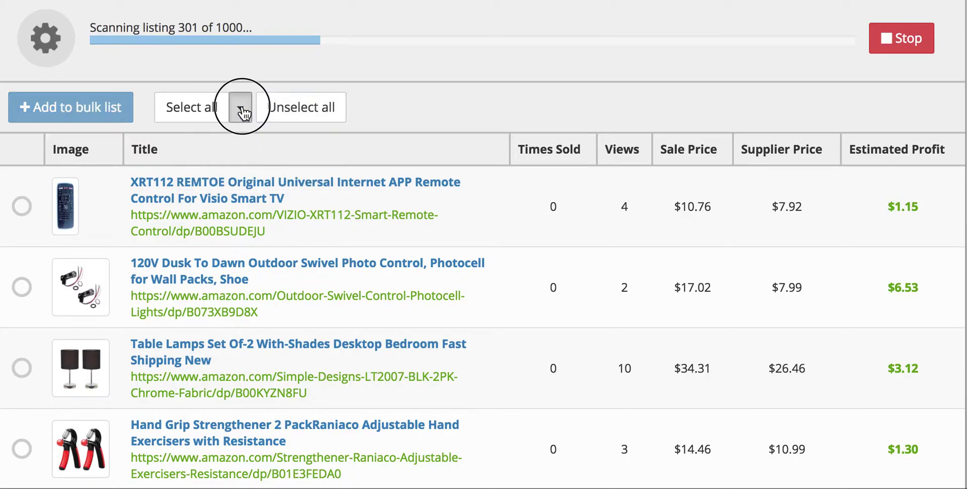
{"action": "left_click", "coordinate": [242, 142]}
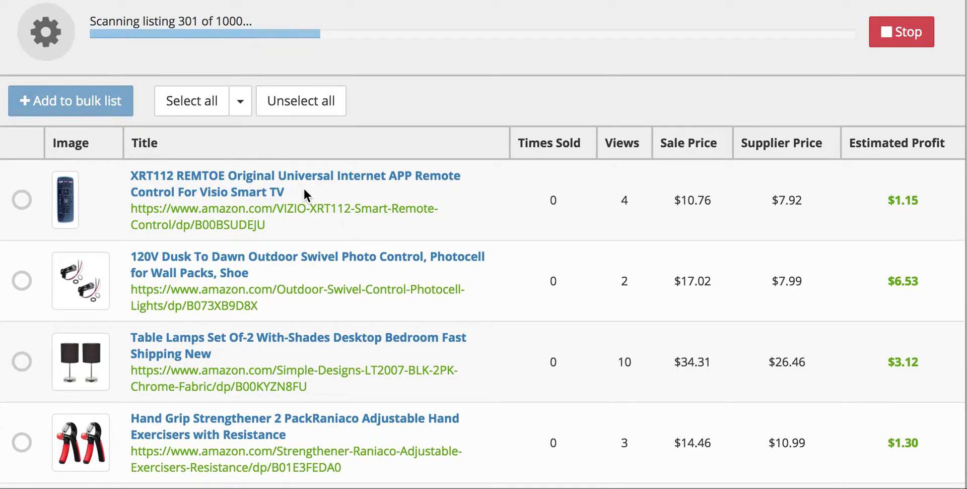
Step: Examine the unselected scan results, comparing sales, views, sale prices and supplier prices across the listings
{"action": "scroll", "coordinate": [304, 192], "scroll_direction": "down", "scroll_amount": 5}
{"action": "scroll", "coordinate": [321, 237], "scroll_direction": "down", "scroll_amount": 12}
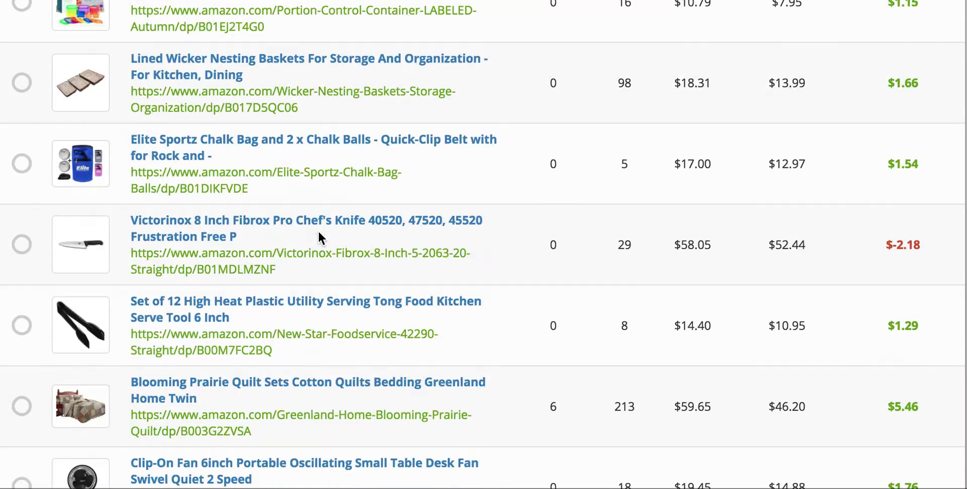
{"action": "scroll", "coordinate": [319, 232], "scroll_direction": "down", "scroll_amount": 10}
{"action": "scroll", "coordinate": [319, 233], "scroll_direction": "up", "scroll_amount": 20}
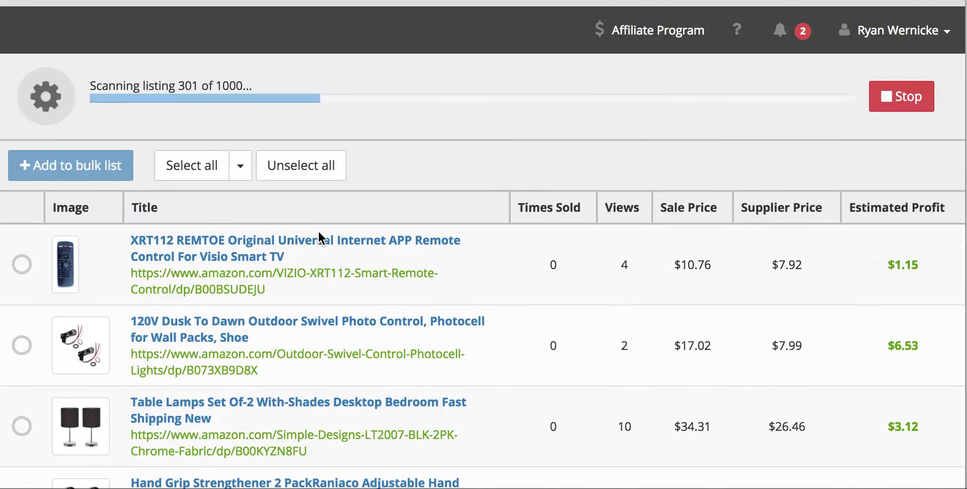
{"action": "scroll", "coordinate": [319, 237], "scroll_direction": "down", "scroll_amount": 2}
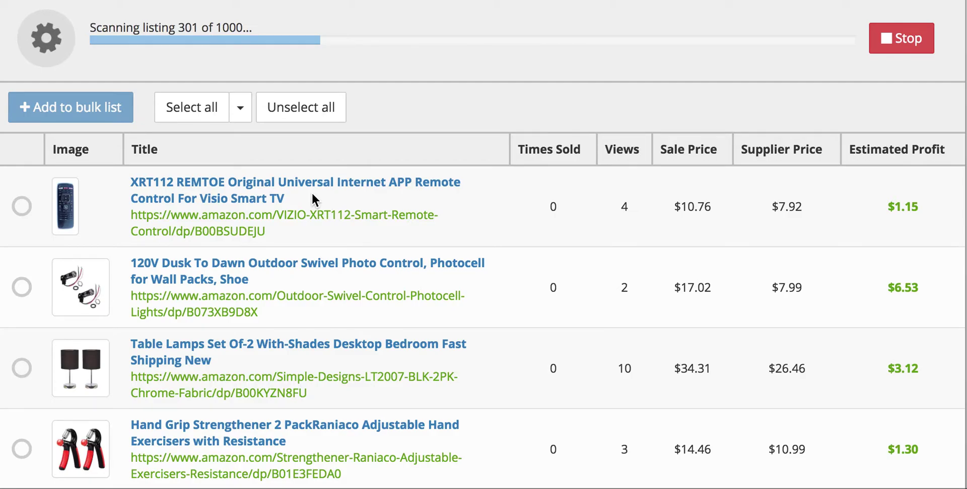
{"action": "scroll", "coordinate": [316, 233], "scroll_direction": "down", "scroll_amount": 6}
{"action": "scroll", "coordinate": [317, 233], "scroll_direction": "up", "scroll_amount": 6}
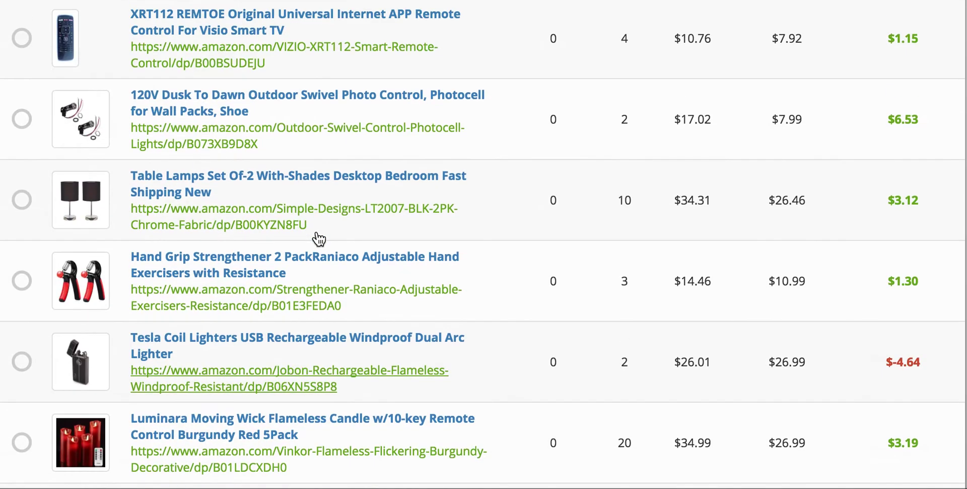
{"action": "scroll", "coordinate": [317, 233], "scroll_direction": "up", "scroll_amount": 1}
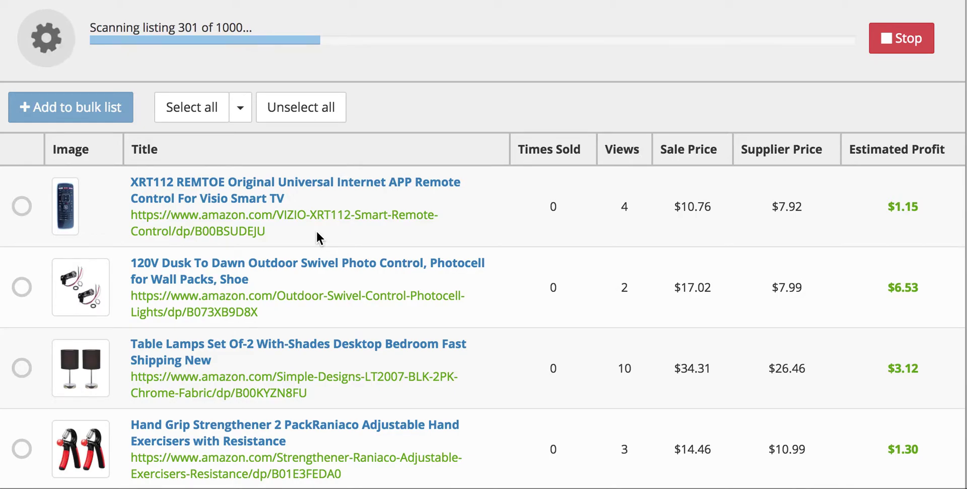
{"action": "scroll", "coordinate": [317, 233], "scroll_direction": "down", "scroll_amount": 15}
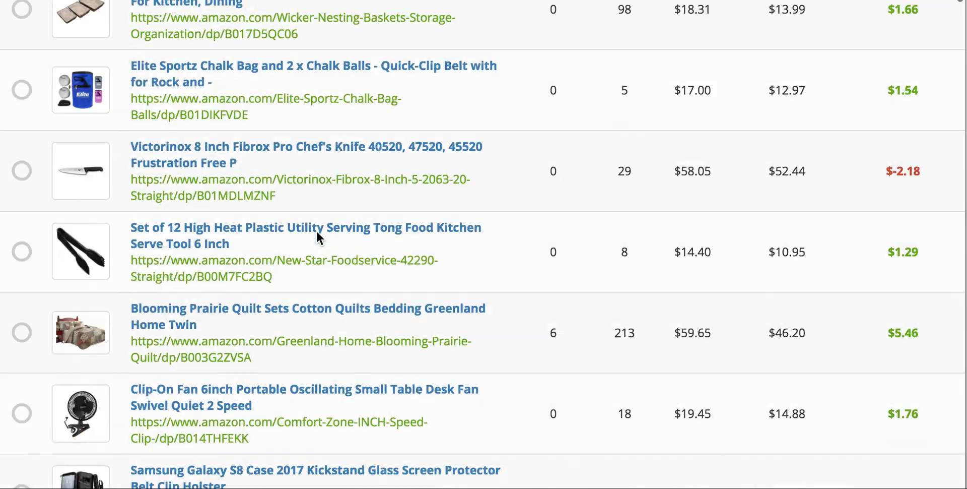
{"action": "scroll", "coordinate": [316, 230], "scroll_direction": "down", "scroll_amount": 5}
{"action": "scroll", "coordinate": [316, 230], "scroll_direction": "up", "scroll_amount": 15}
{"action": "scroll", "coordinate": [316, 231], "scroll_direction": "up", "scroll_amount": 5}
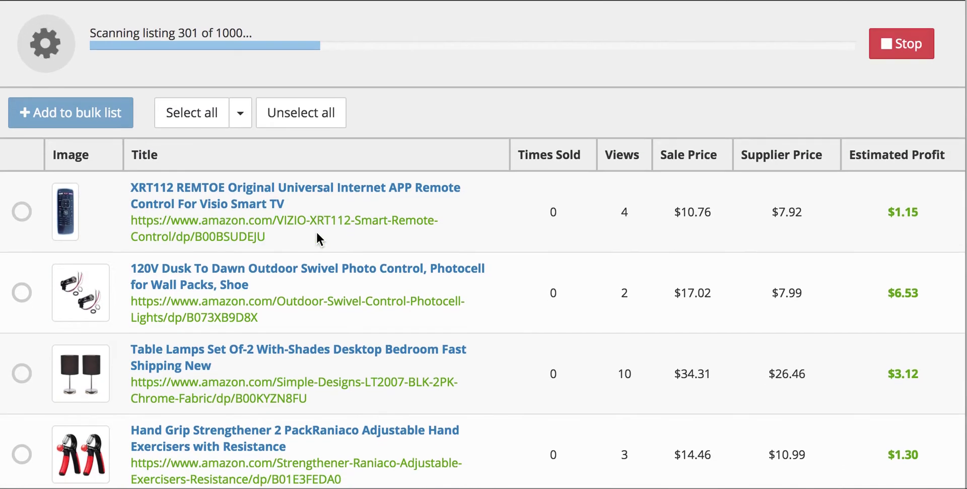